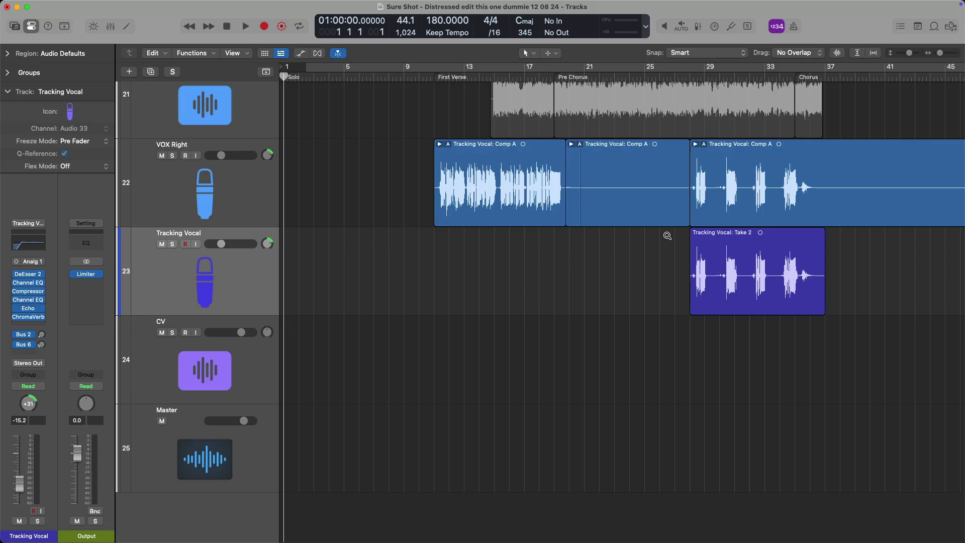
Step: Move the playhead to bar 28, where the Tracking Vocal: Take 2 region begins
left_click_drag(667, 235, 847, 312)
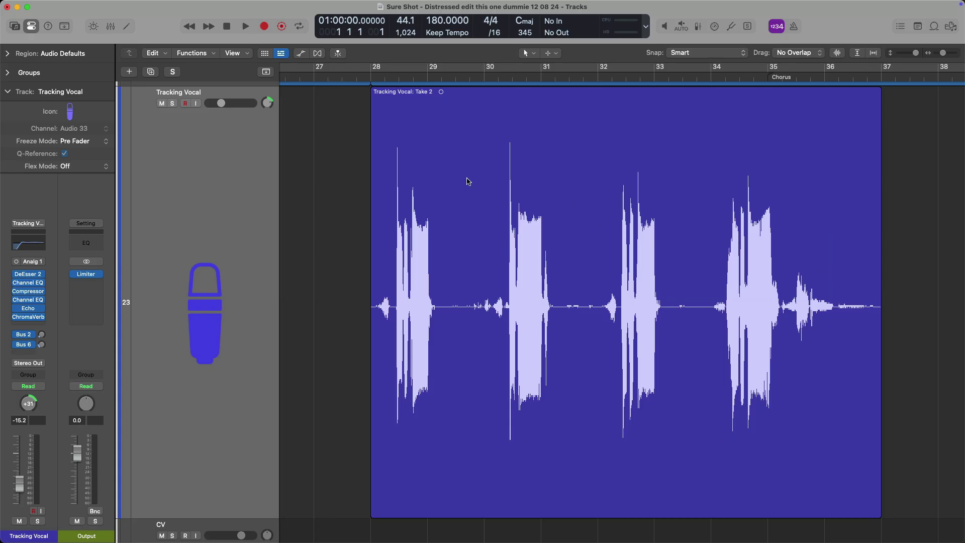
left_click(456, 143, "ctrl+alt")
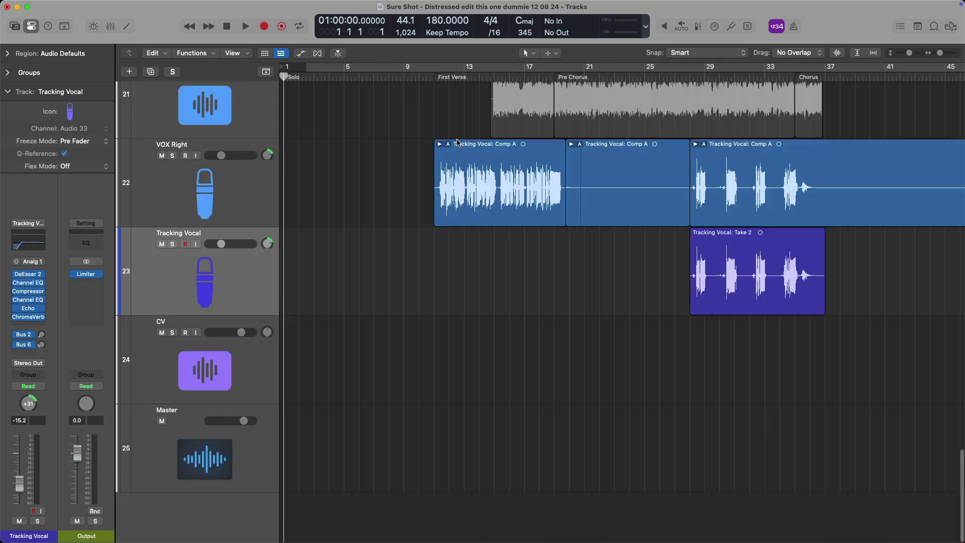
left_click(689, 77)
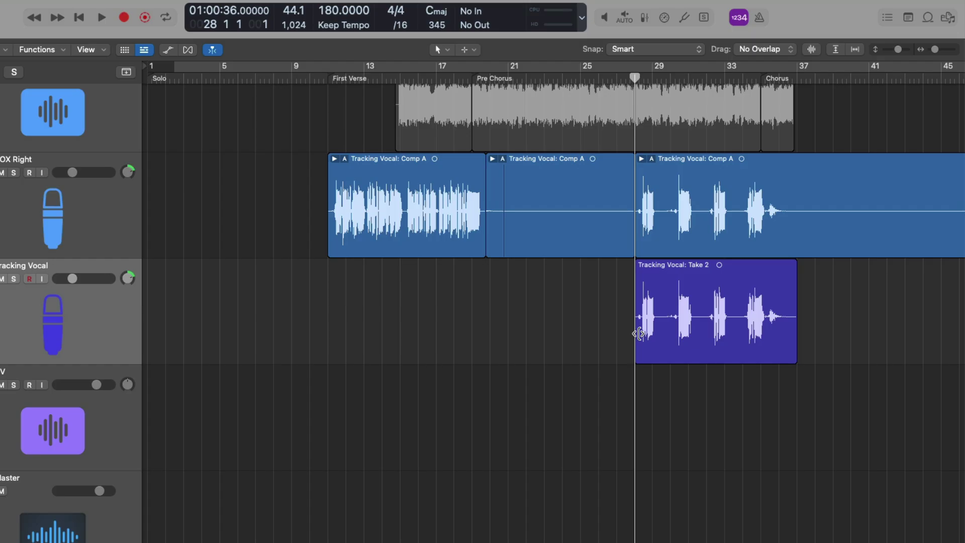
Step: Drag Take 2's start from bar 28 back to around bar 9–10 to expose its earlier verse audio
left_click_drag(639, 334, 639, 334)
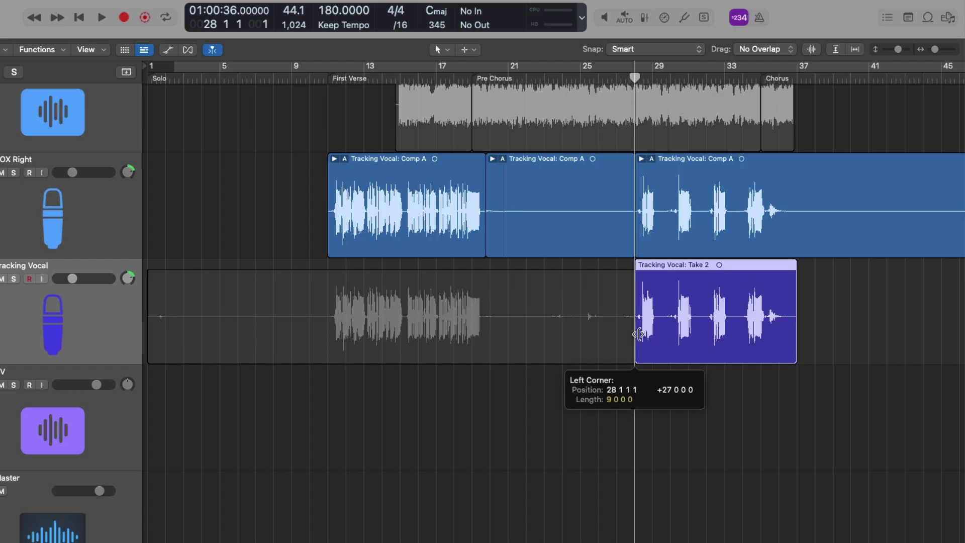
left_click_drag(639, 334, 538, 335)
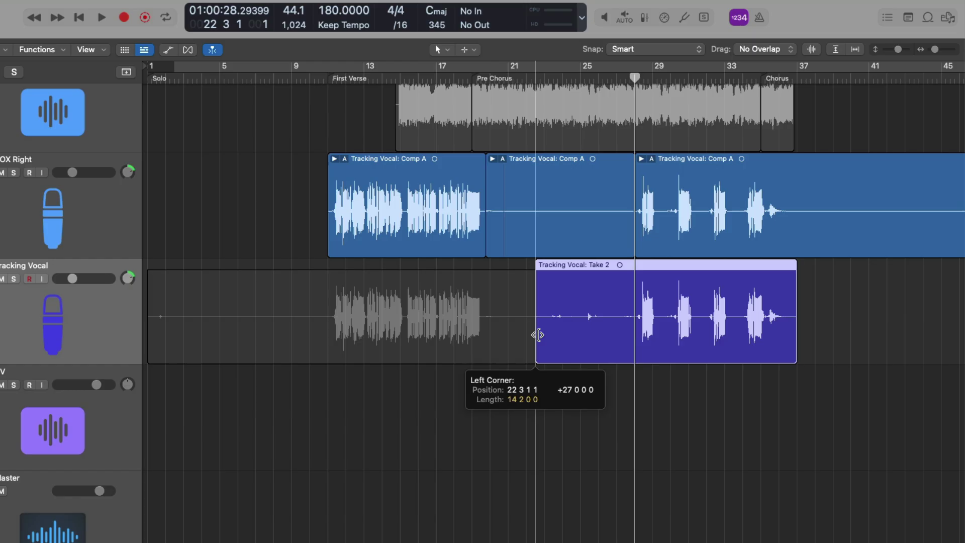
left_click_drag(538, 335, 302, 329)
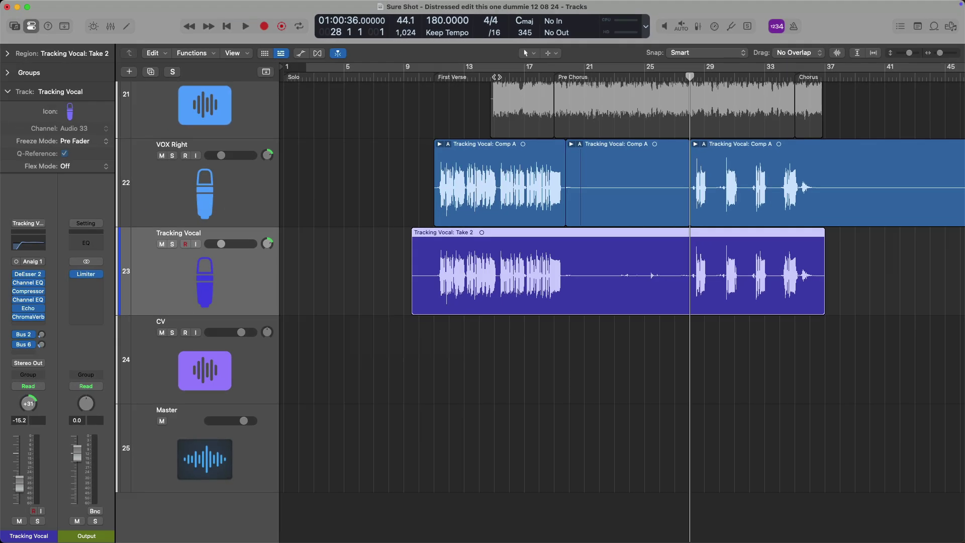
Step: Mute Tracking Vocal, arm the CV track, and return the playhead to the song's start
left_click(161, 244)
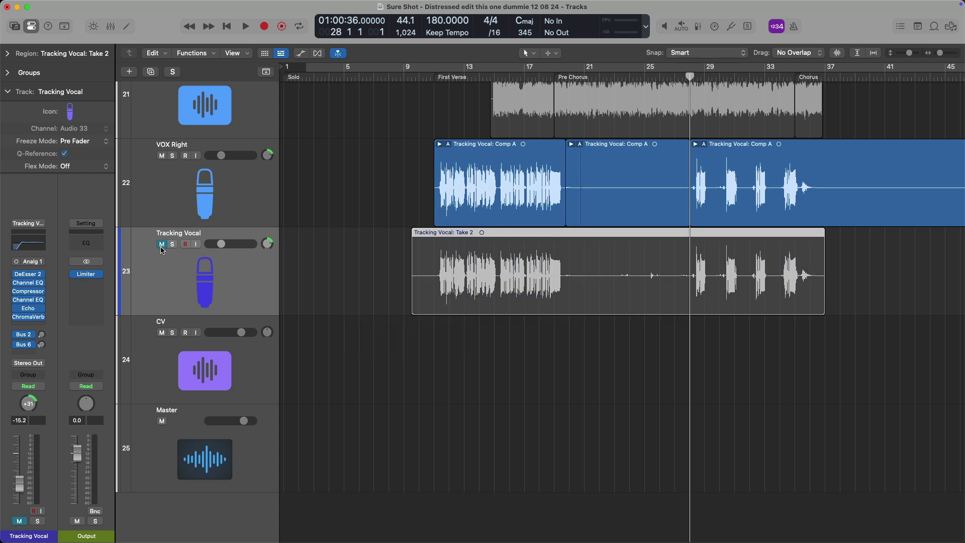
left_click(180, 358)
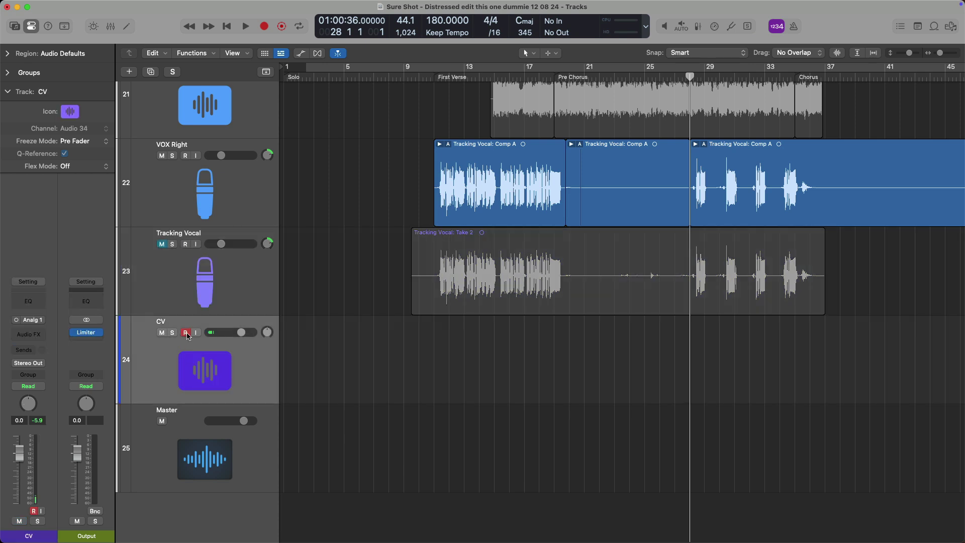
key("Return")
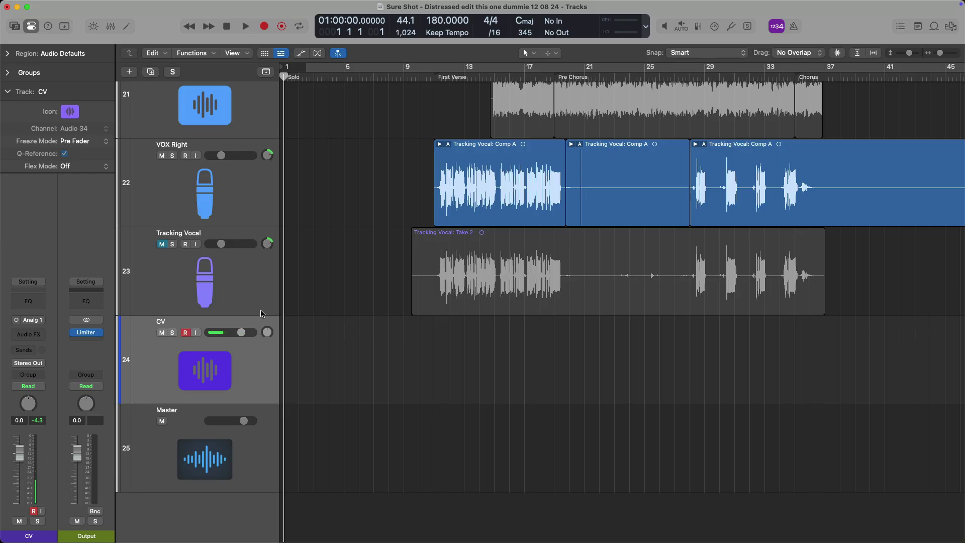
Step: Solo CV and record a short CV#02 region spanning roughly bars 4 to 7
left_click(172, 334)
key("space")
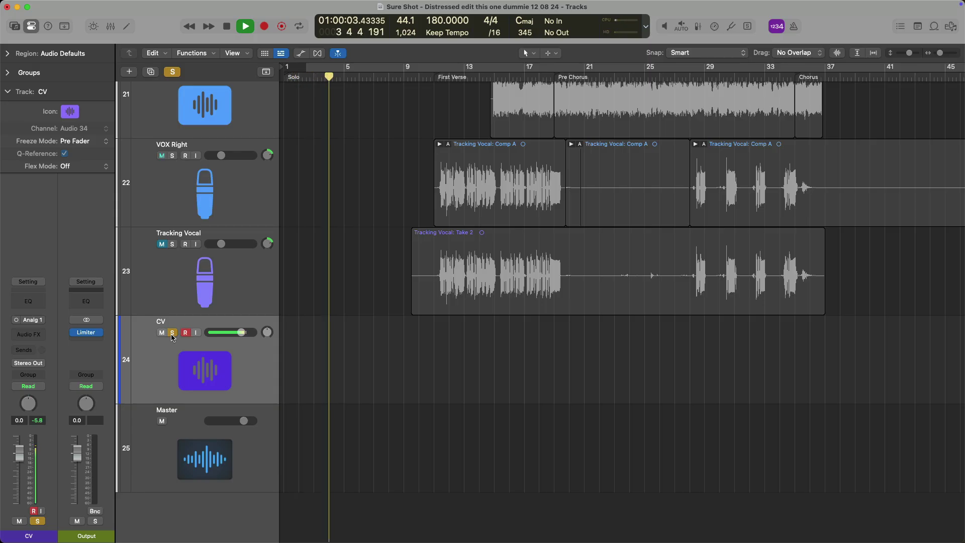
key("r")
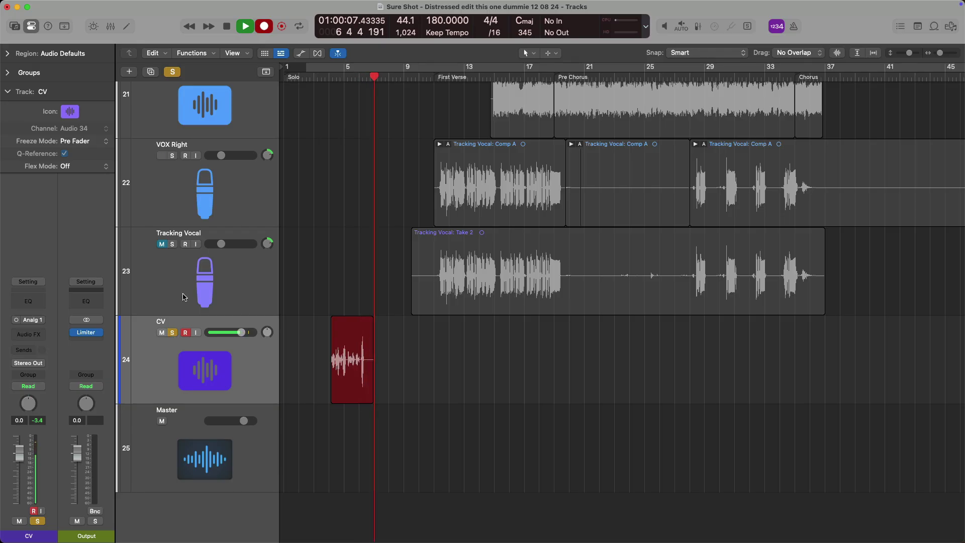
key("space")
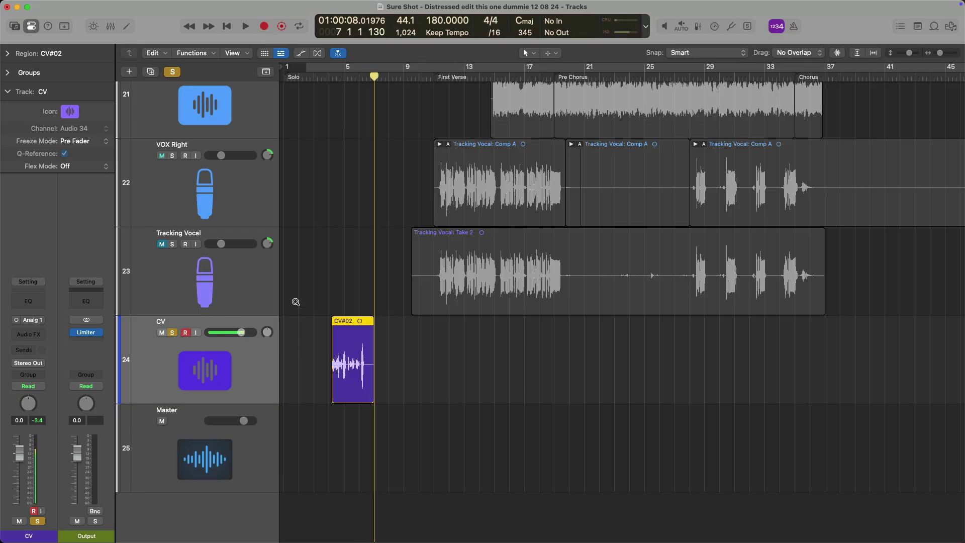
Step: Zoom in on CV#02 and drag its start leftward to uncover earlier audio
left_click_drag(305, 316, 433, 422)
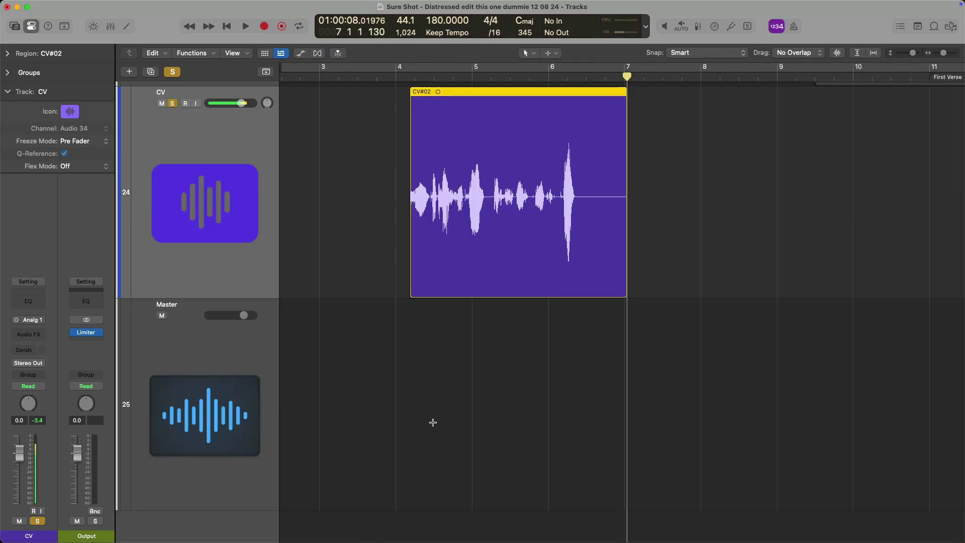
scroll(398, 246, "left", 5)
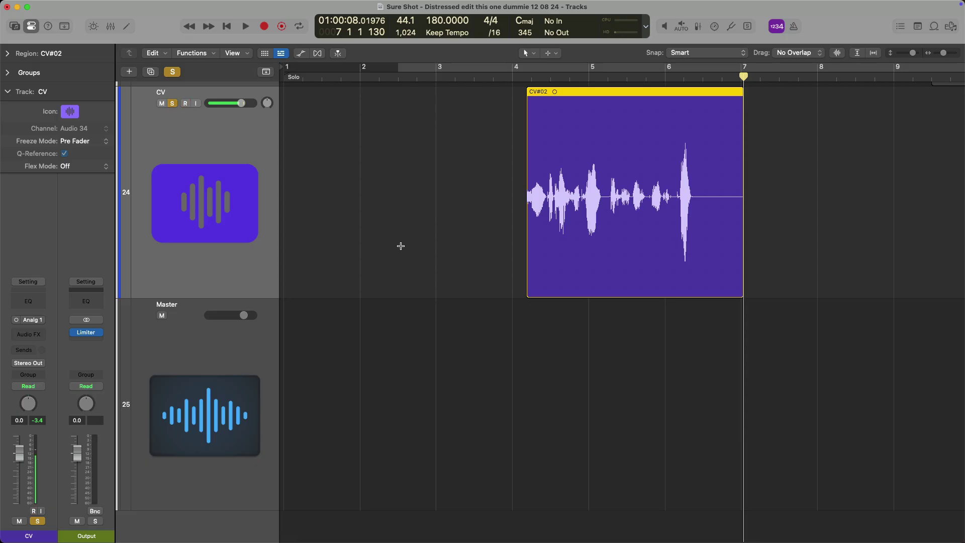
key("alt+r")
left_click_drag(527, 262, 286, 239)
Step: Bring CV#02's start back to bar 1, zoom out, and unsolo the CV track
left_click_drag(431, 122, 616, 119)
left_click_drag(553, 256, 457, 251)
key("super+z")
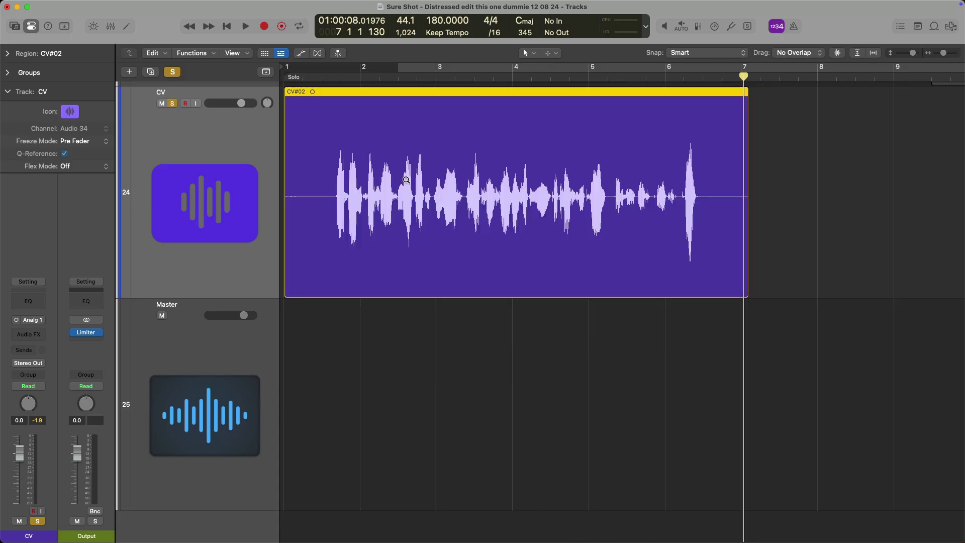
left_click(406, 180, "ctrl+alt")
left_click(172, 333)
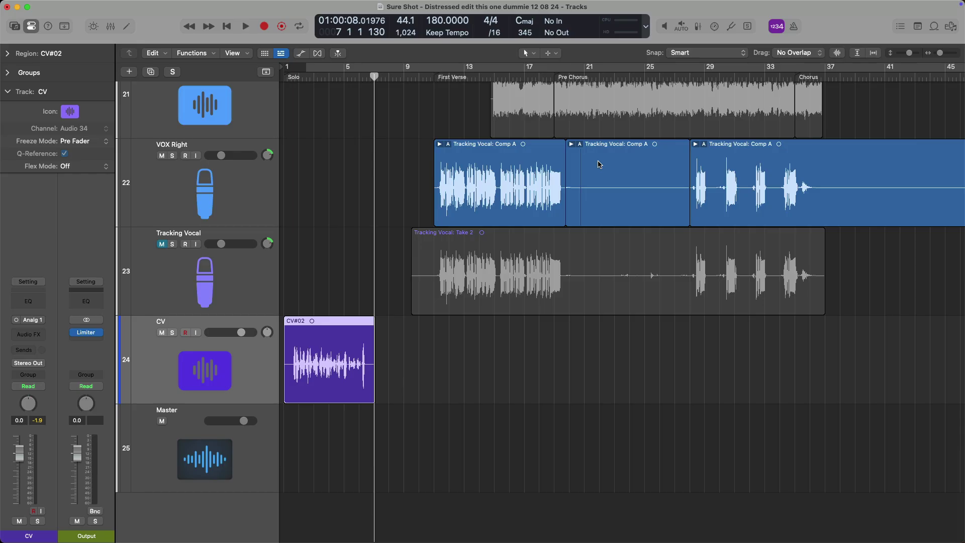
Step: Expand VOX Right's Comp A take folder and zoom in on the takes around bars 117–139
left_click(686, 153)
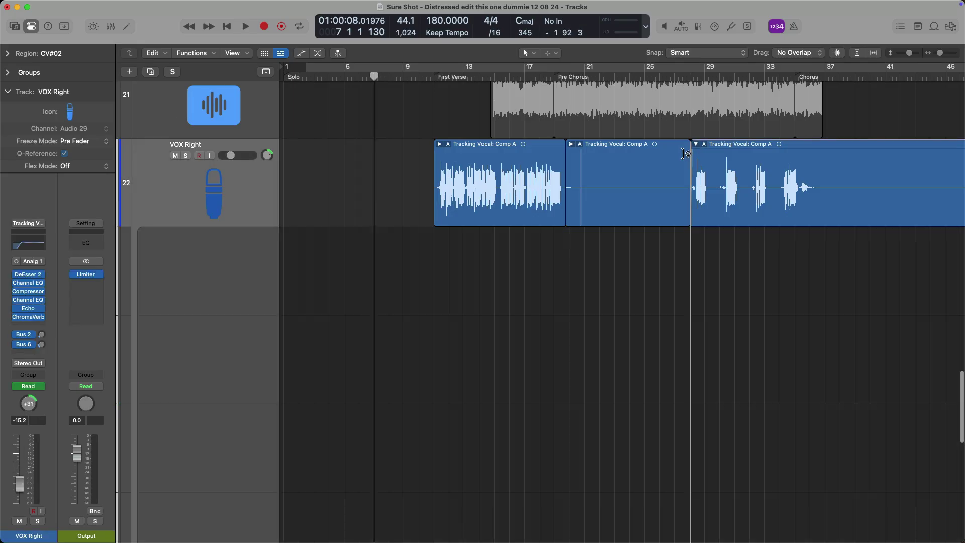
left_click(648, 173, "ctrl+alt")
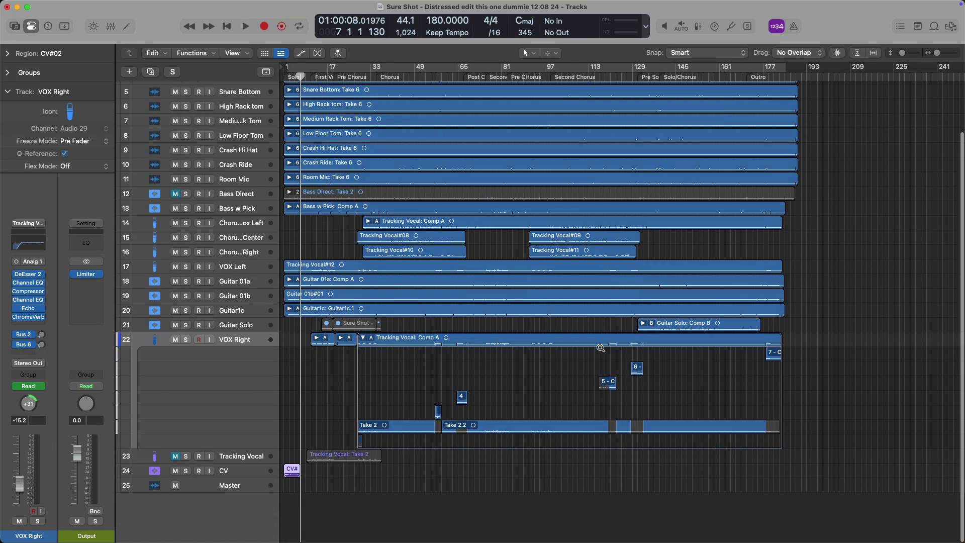
left_click_drag(600, 348, 663, 391)
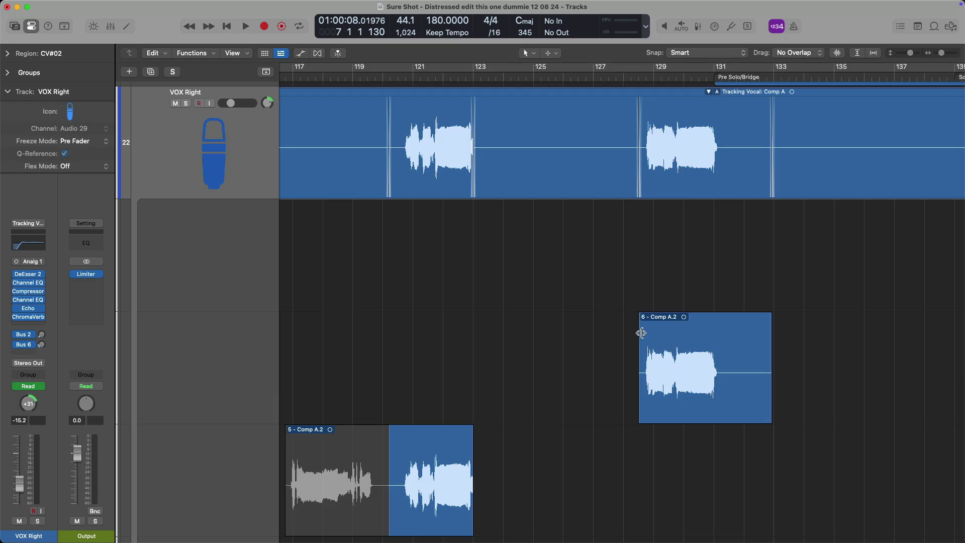
Step: Extend take 6 - Comp A.2's start back to about bar 98, revealing its earlier vocal
left_click_drag(640, 333, 495, 329)
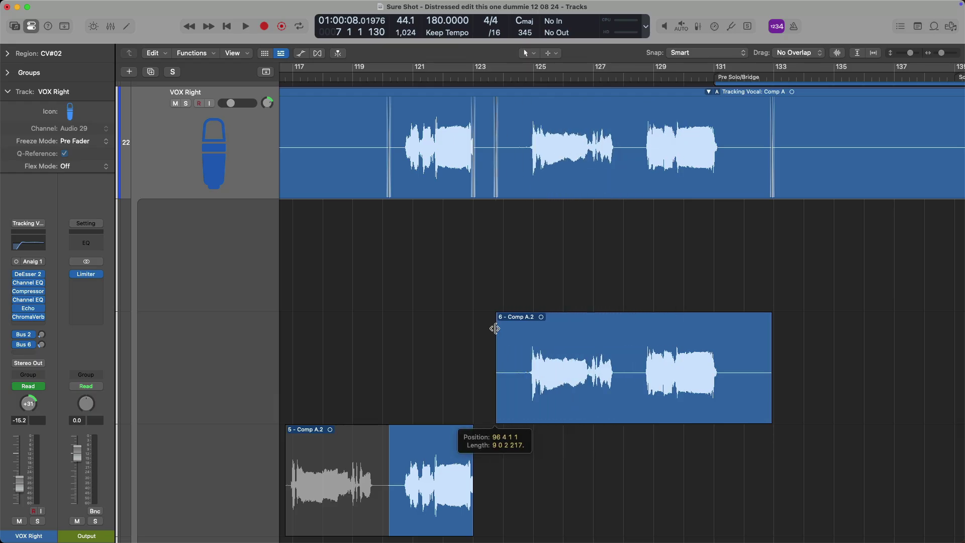
left_click_drag(495, 328, 312, 316)
scroll(483, 315, "left", 3)
scroll(483, 314, "left", 3)
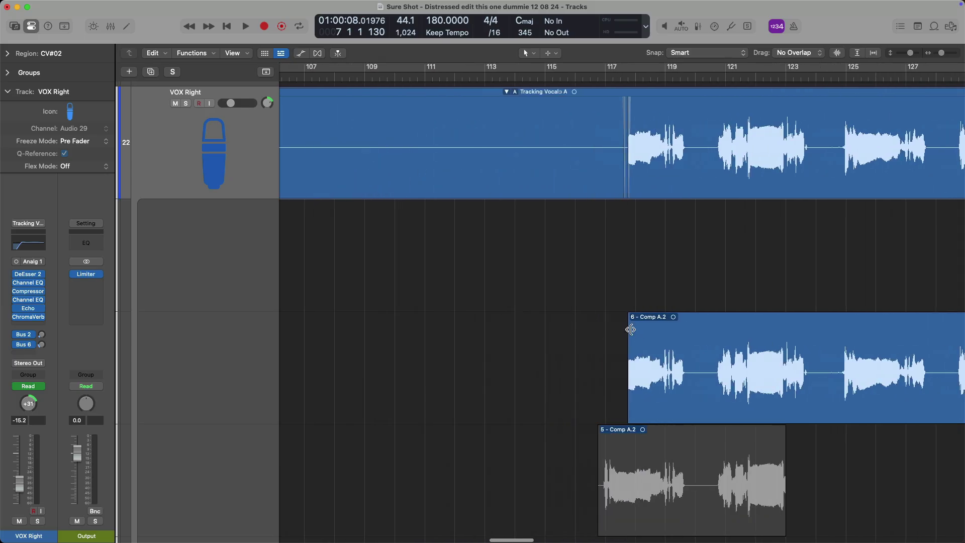
left_click_drag(629, 329, 312, 302)
scroll(418, 297, "left", 6)
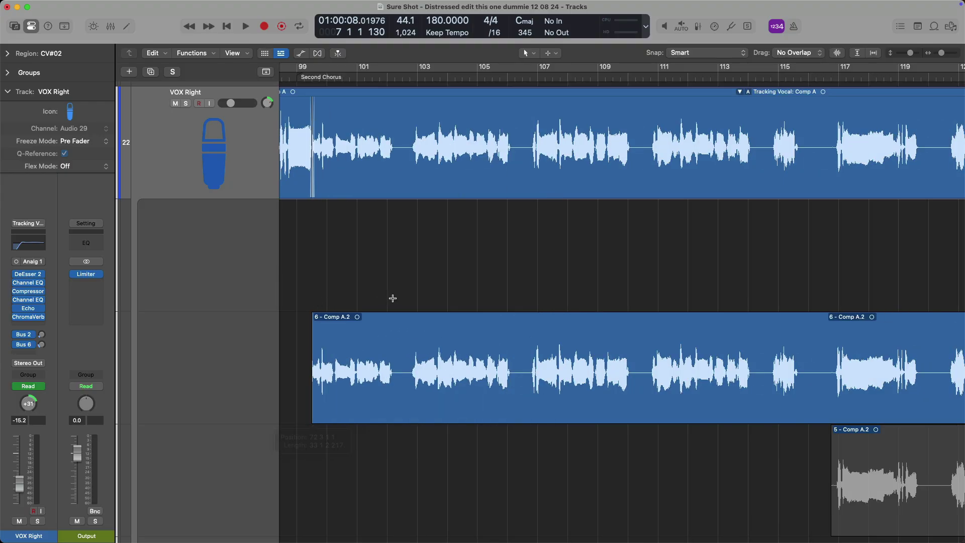
Step: Zoom in on VOX Right's take lanes and pull Take 2's start back near bar 4
key("z")
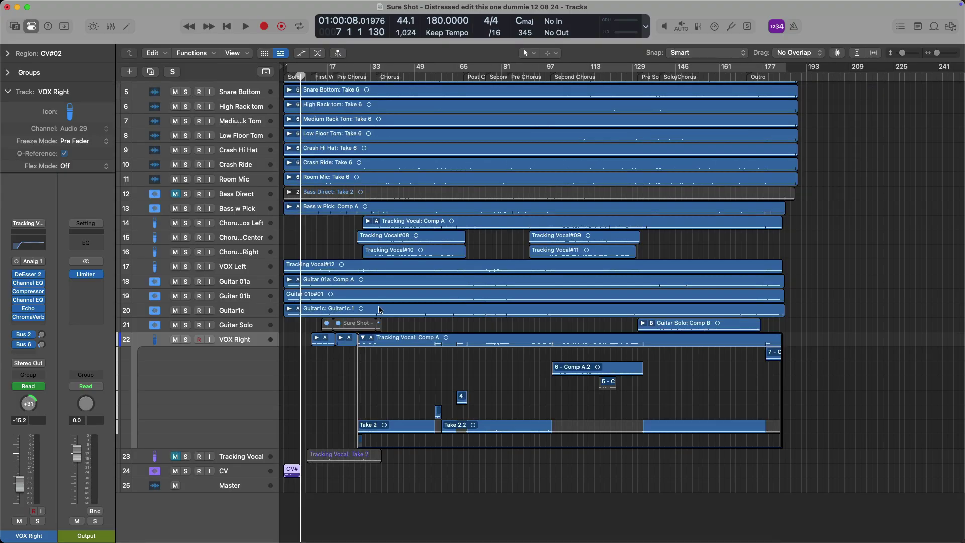
left_click_drag(353, 310, 661, 403)
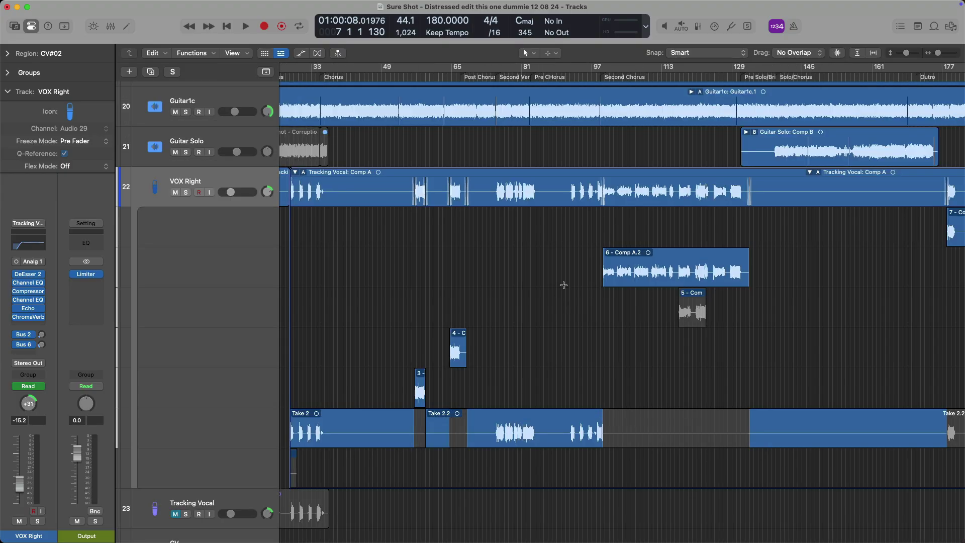
scroll(563, 282, "left", 3)
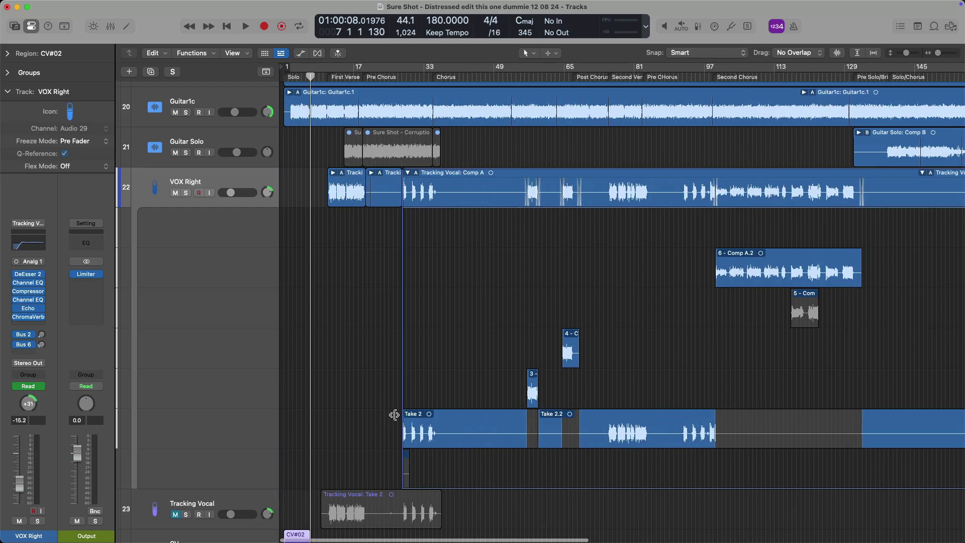
left_click_drag(404, 413, 300, 411)
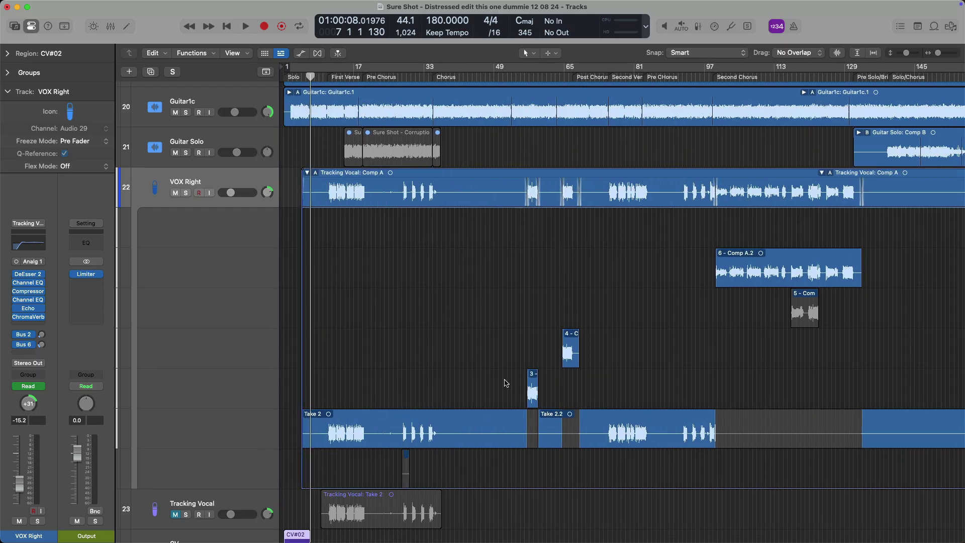